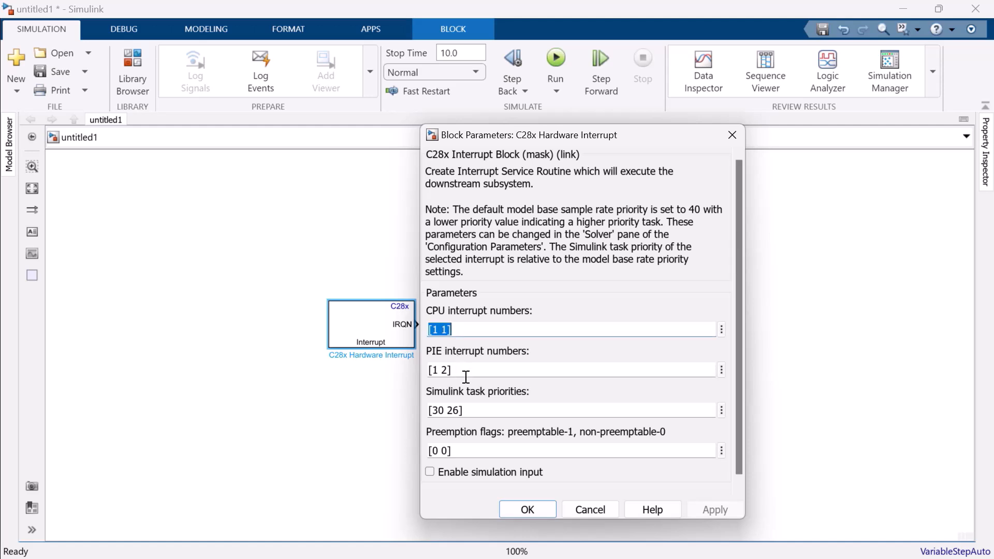
Look up the PIE and CPU interrupt number table for F2807x to F28003x processors in the block's help, with the parameters dialog beside it.
click(678, 516)
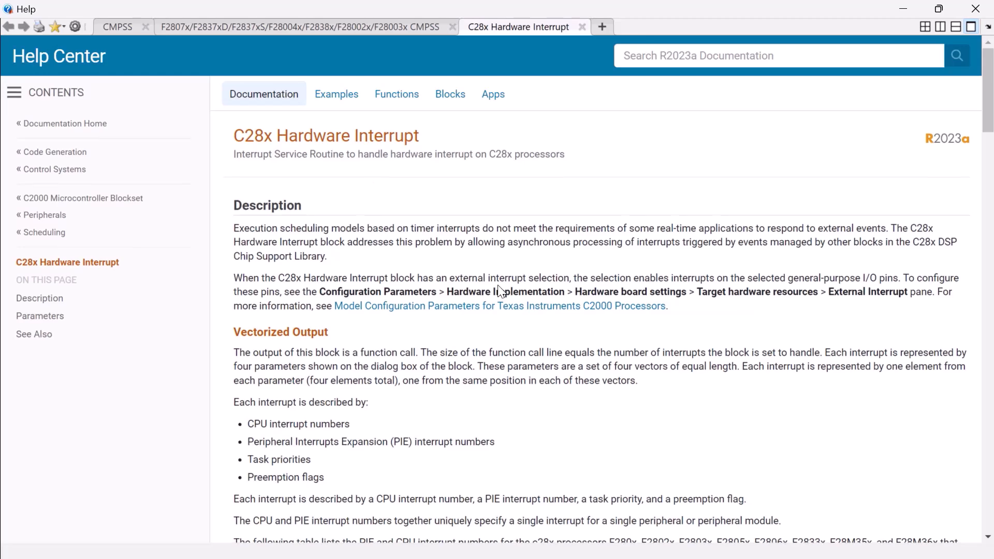
scroll(498, 290, down, 10)
scroll(498, 285, down, 5)
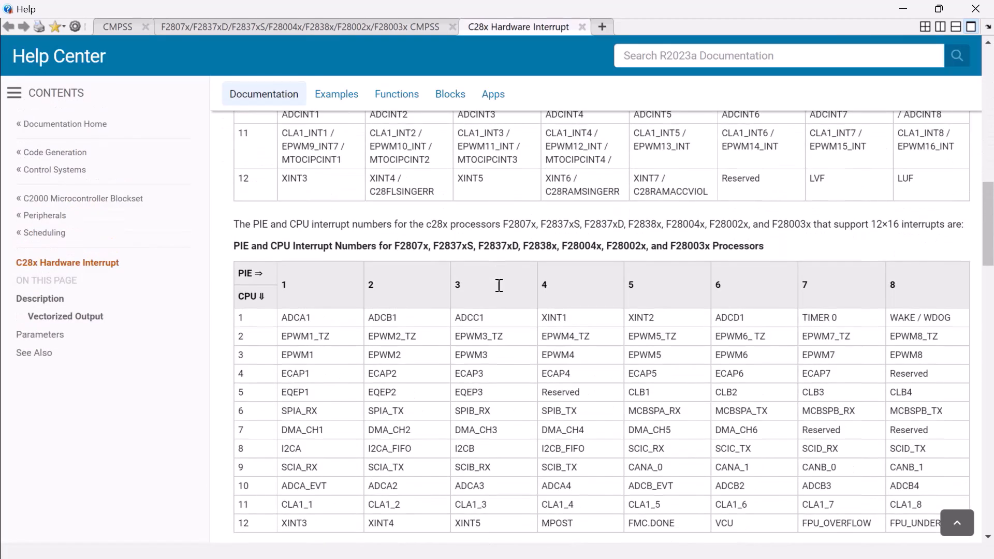
scroll(499, 285, down, 1)
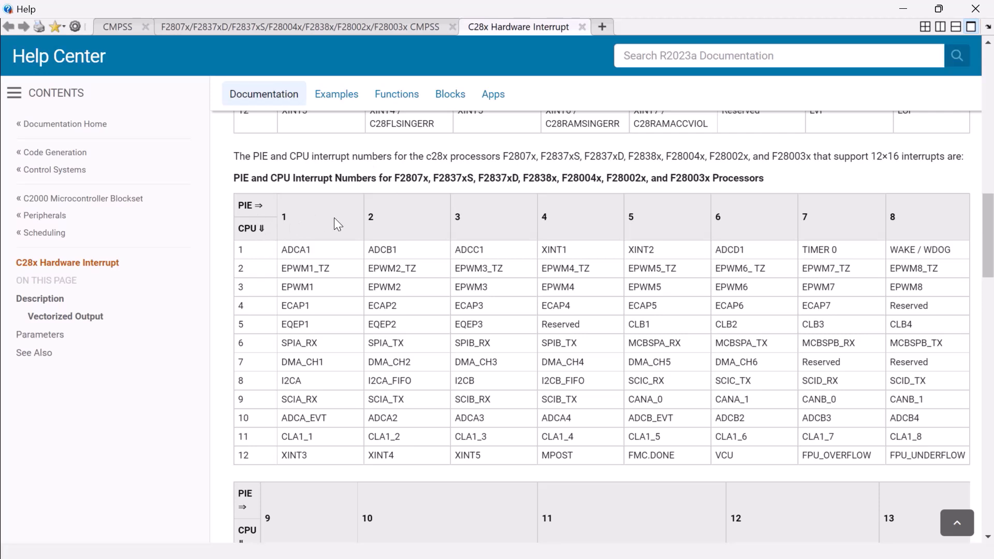
key(alt+Tab)
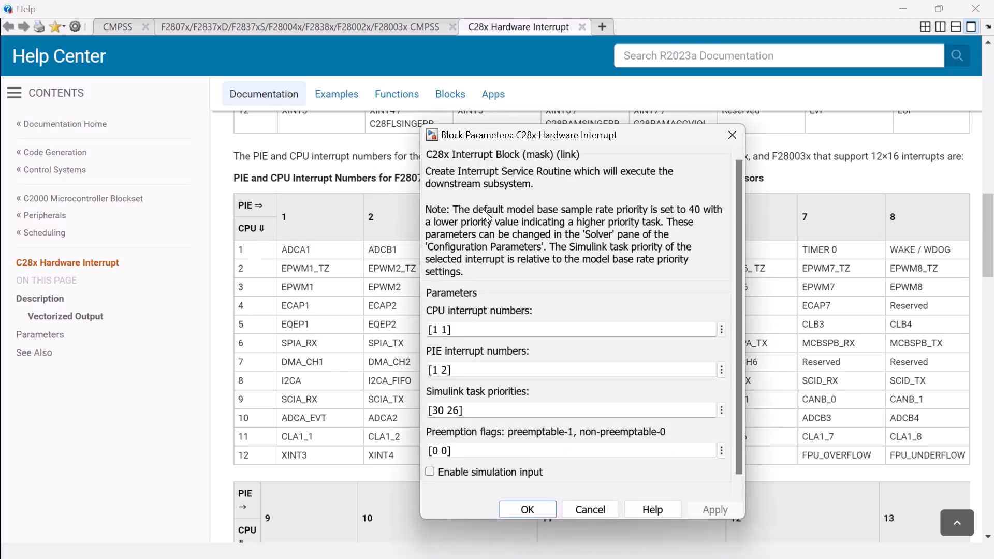
drag(465, 135, 573, 154)
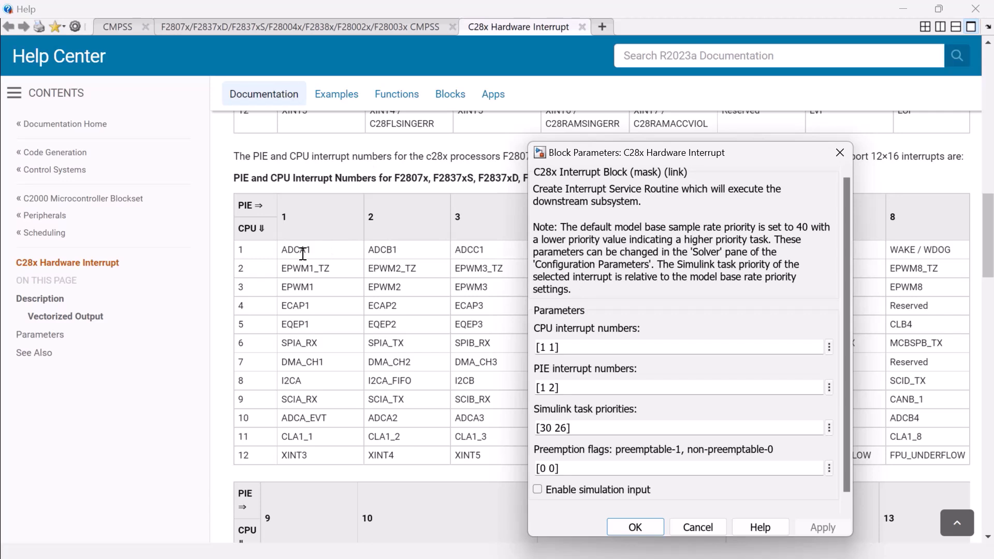
Set both the CPU interrupt number and the PIE interrupt number to 1 for the ADCA1 interrupt.
triple_click(581, 350)
text(1)
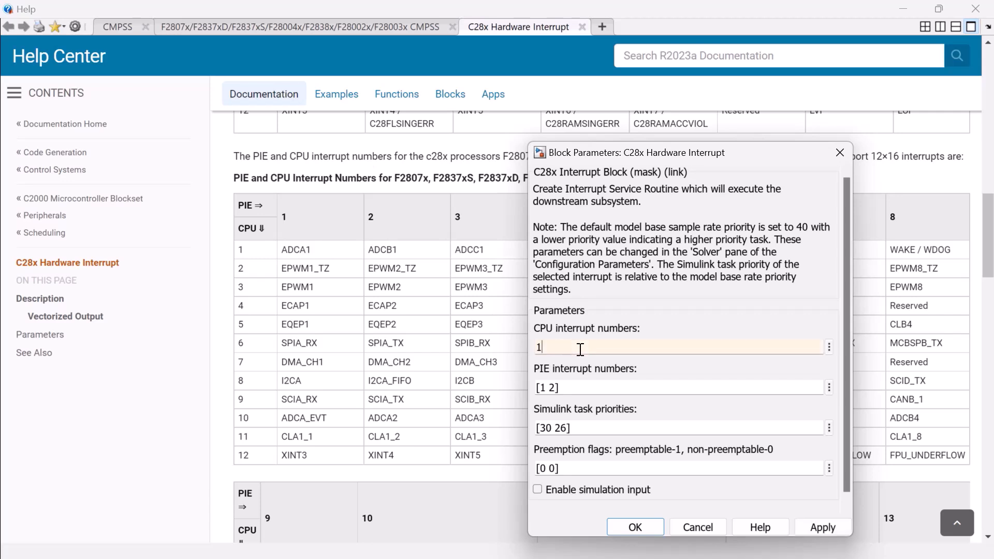
triple_click(566, 384)
text(1)
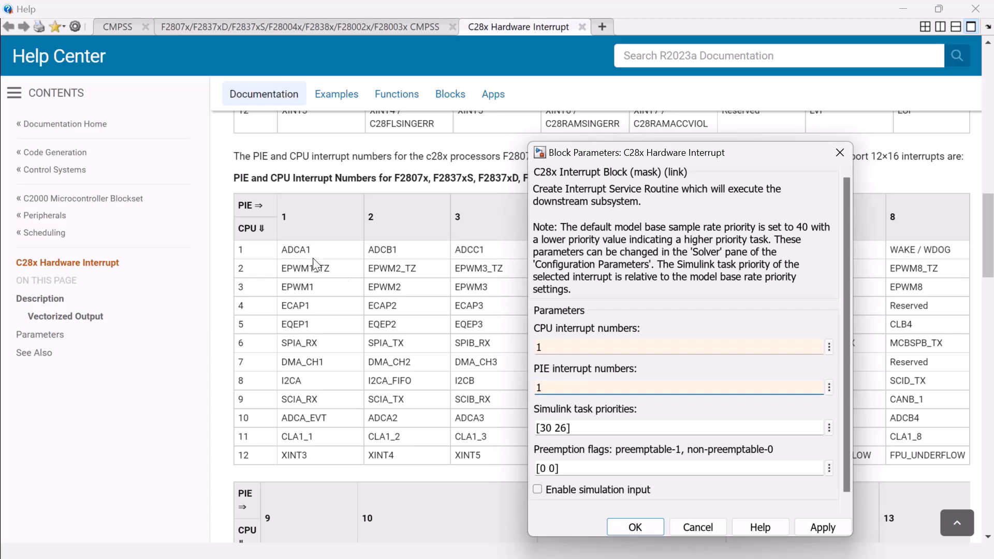
Add a second interrupt for EPWM1 with CPU interrupt number 3 and PIE interrupt number 1.
triple_click(553, 324)
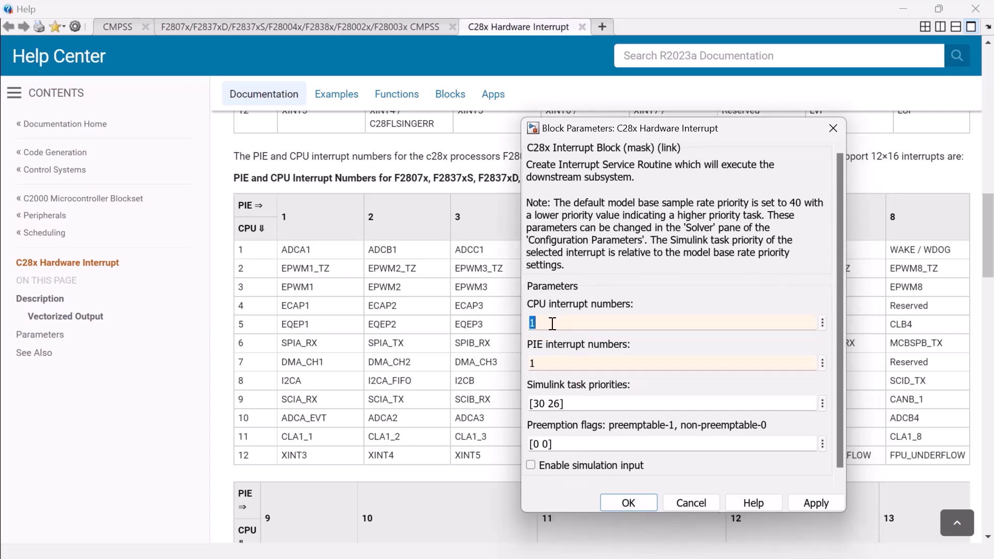
key(Left)
text(3)
click(572, 359)
text(1)
Enclose the entries in square brackets so the CPU interrupt numbers read [1 3] and the PIE interrupt numbers [1 1].
click(559, 324)
click(559, 324)
text(])
key(Home)
text([)
click(560, 361)
click(560, 361)
text(])
key(Home)
text([)
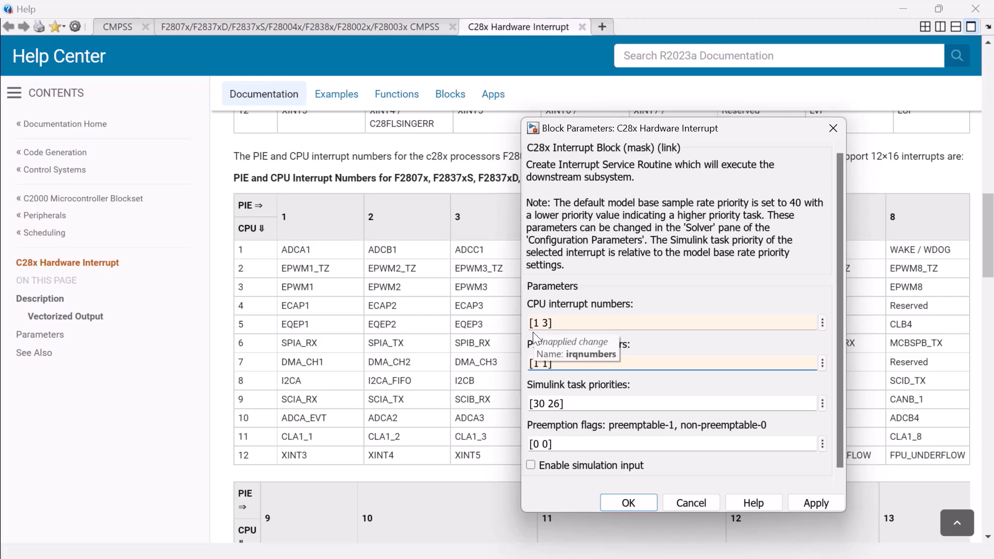
click(534, 364)
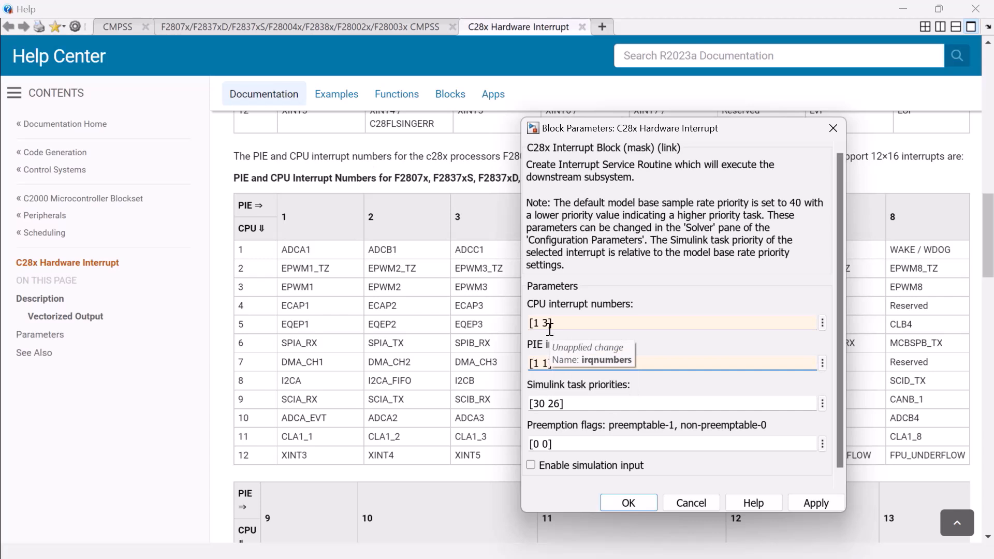
click(550, 365)
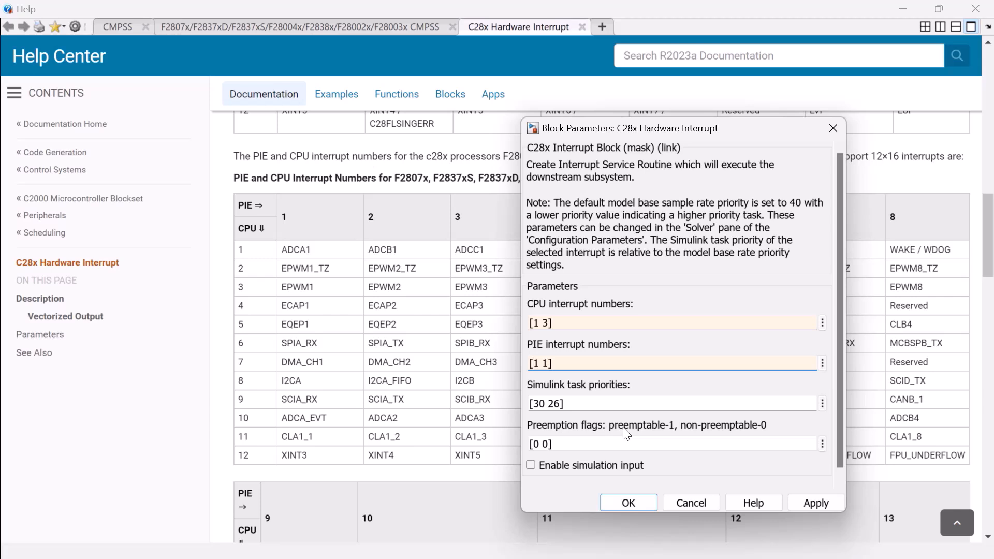
Try making the first interrupt preemptable with preemption flags [1 0], and restore the flags to [0 0].
click(589, 443)
click(539, 446)
key(BackSpace)
text(1)
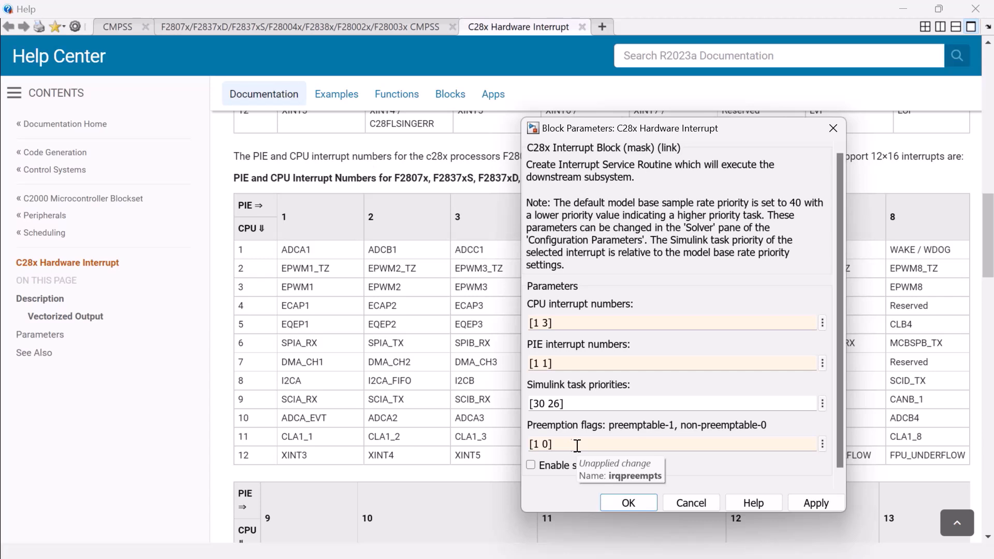
click(539, 444)
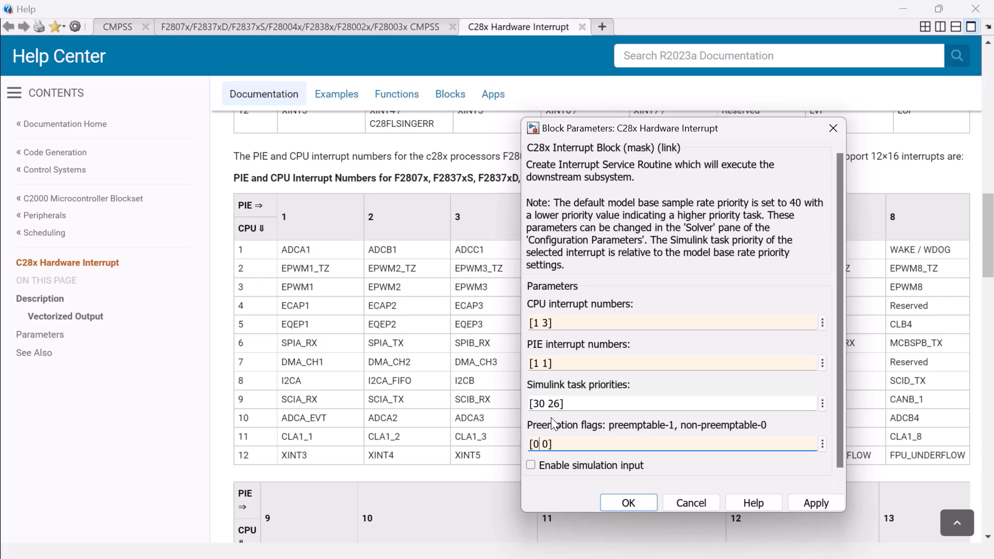
Enable the simulation input for the C28x Hardware Interrupt block and accept its parameters.
click(565, 479)
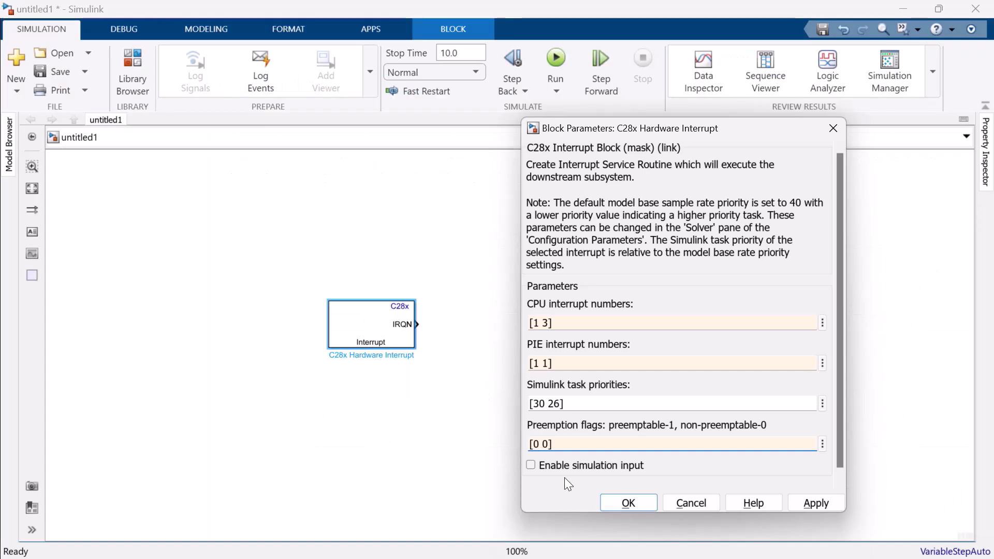
click(528, 466)
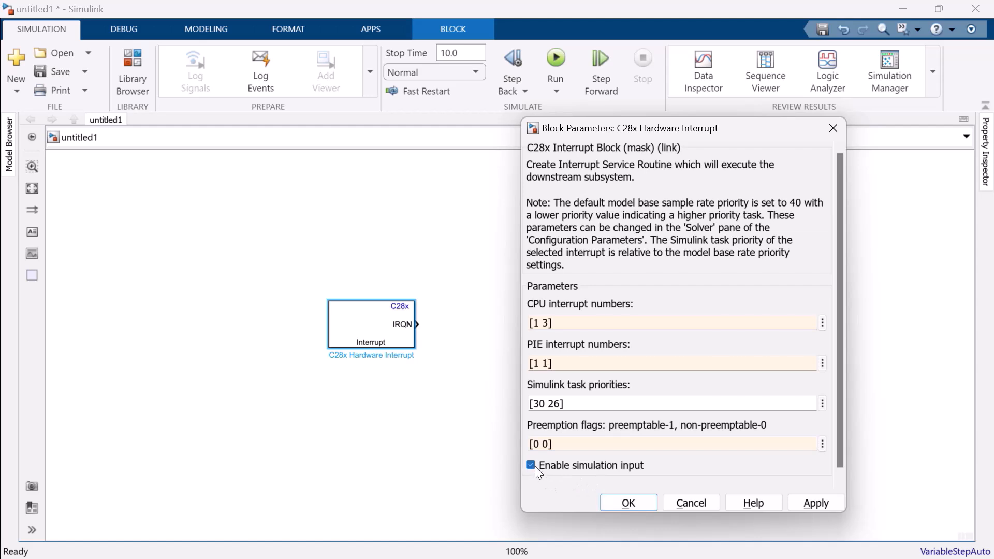
click(635, 507)
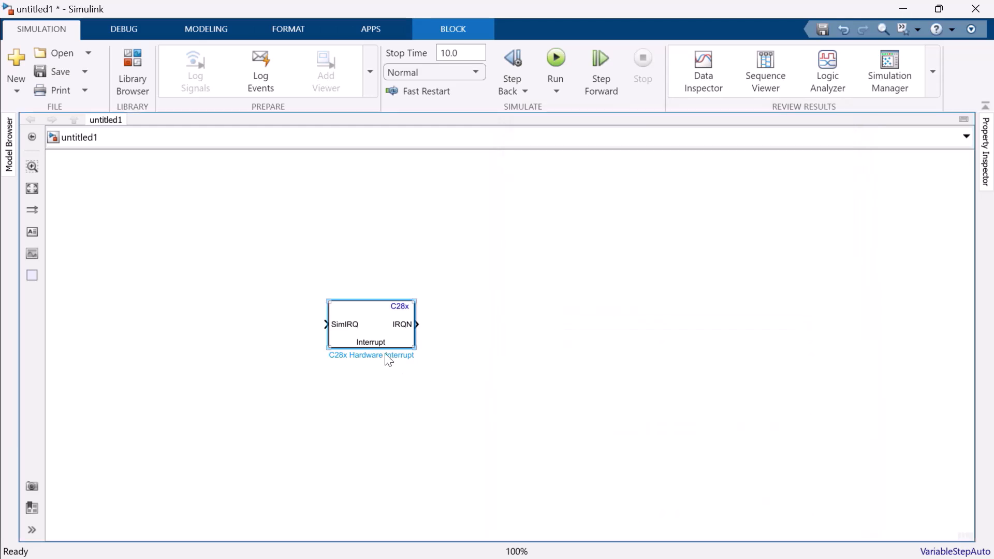